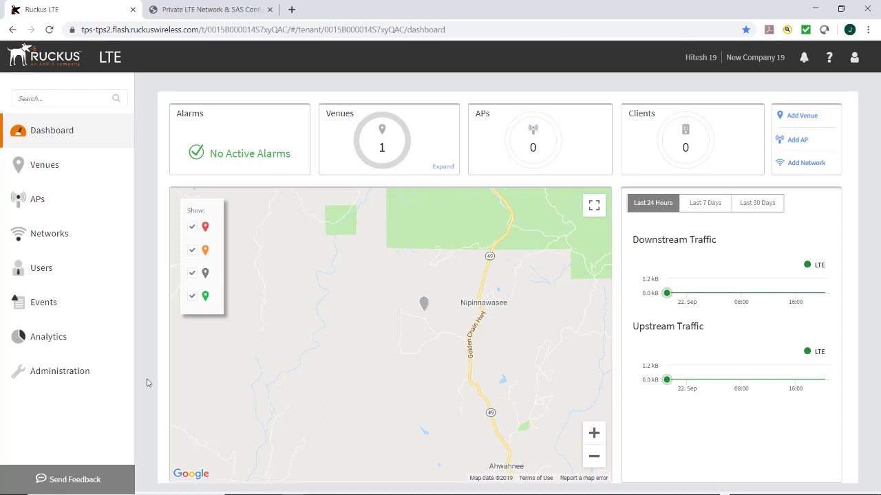
# Start a new ECGI record in the administration settings
pyautogui.click(50, 372)
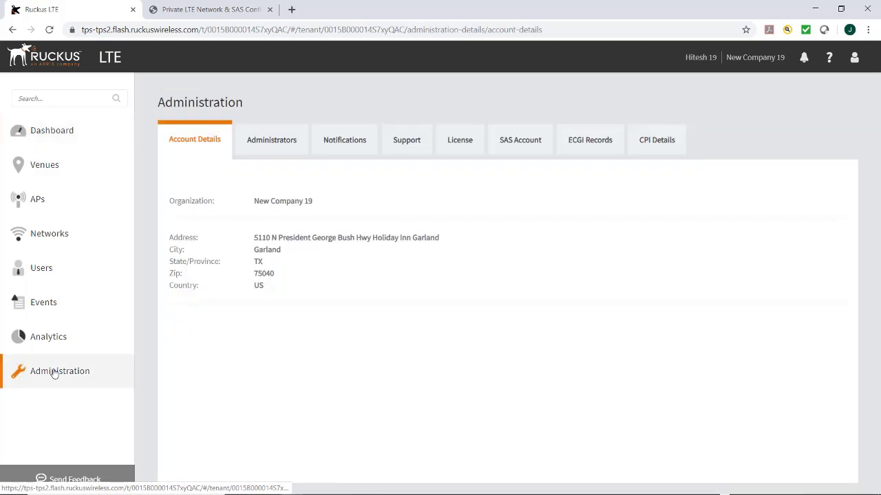
pyautogui.click(585, 146)
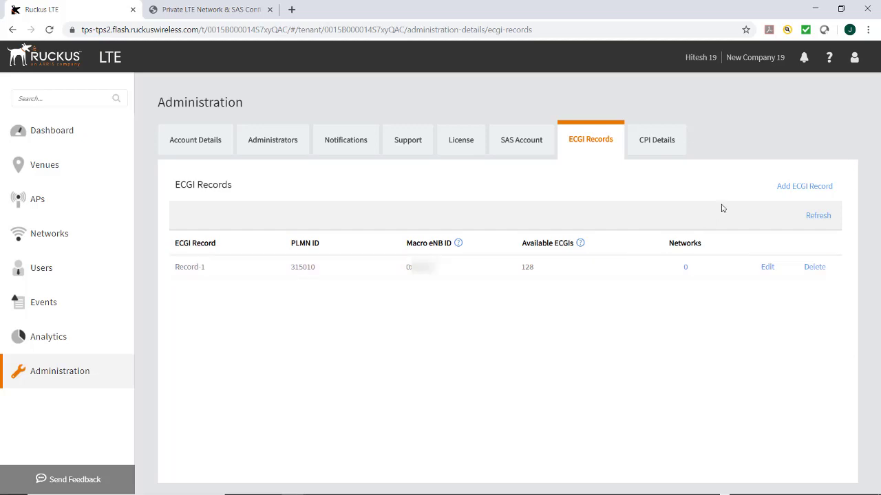
pyautogui.click(793, 190)
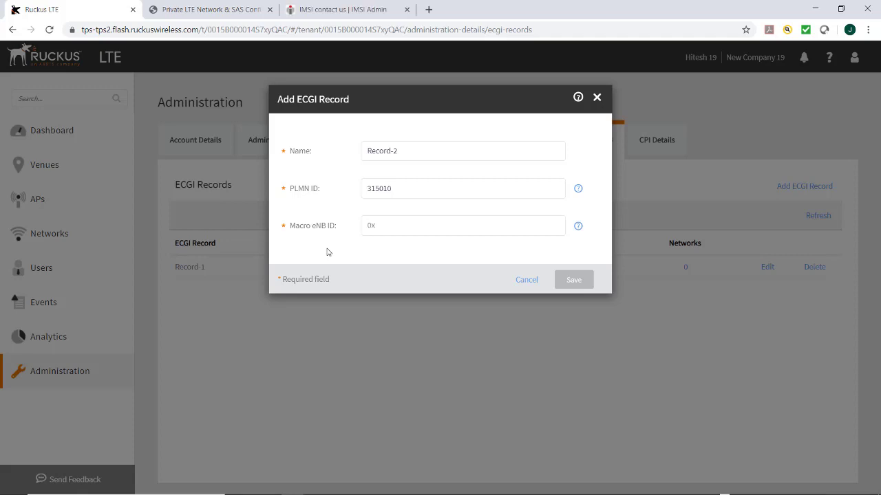
# Review the contact form on the IMSI Admin website, then return to the ECGI record form
pyautogui.click(320, 18)
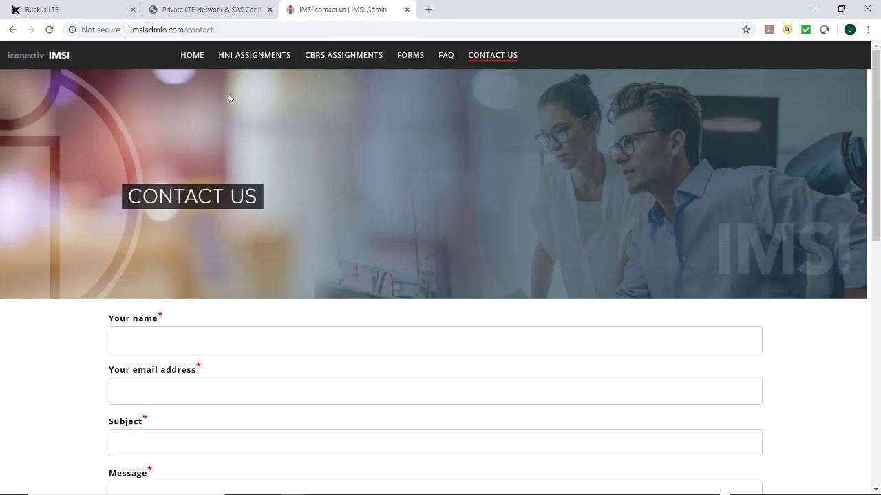
pyautogui.scroll(-2, 230, 114)
pyautogui.scroll(1, 231, 118)
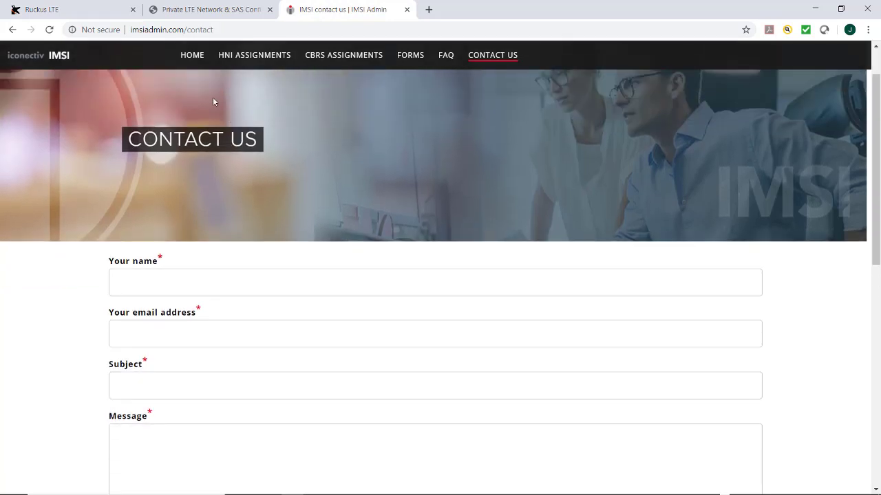
pyautogui.click(71, 12)
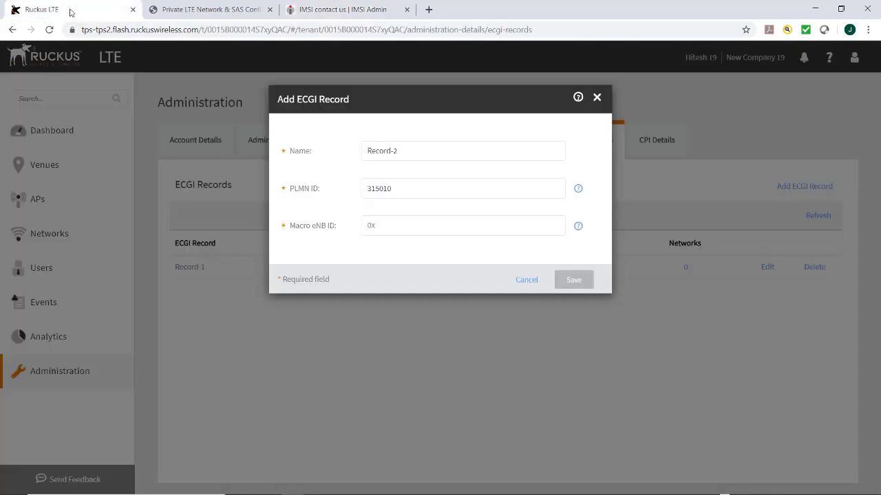
# Set the new ECGI record's Macro eNB ID to 0x00042 and save the record
pyautogui.click(388, 224)
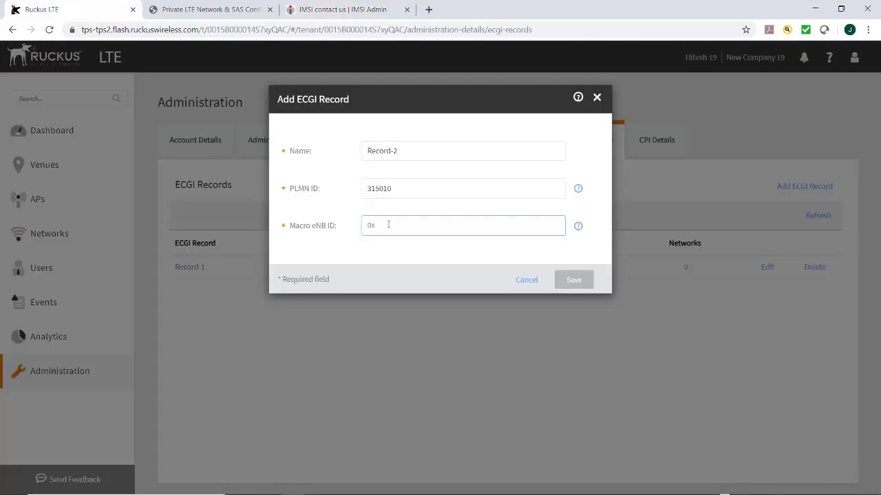
pyautogui.write('00042')
pyautogui.click(568, 280)
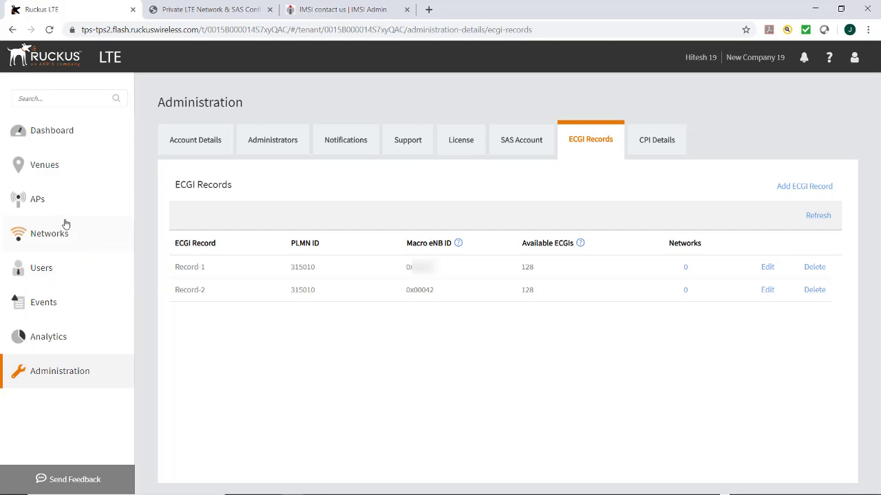
# Start creating a new LTE network from the Networks page
pyautogui.click(47, 237)
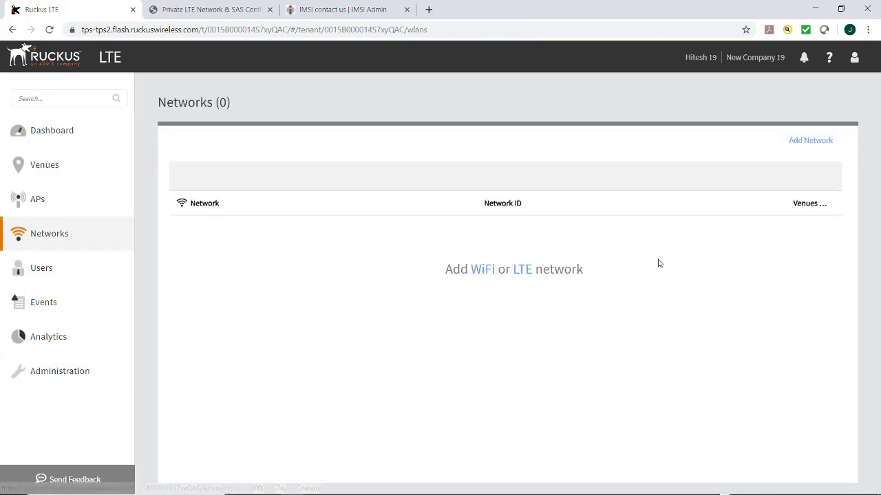
pyautogui.click(808, 144)
pyautogui.click(772, 185)
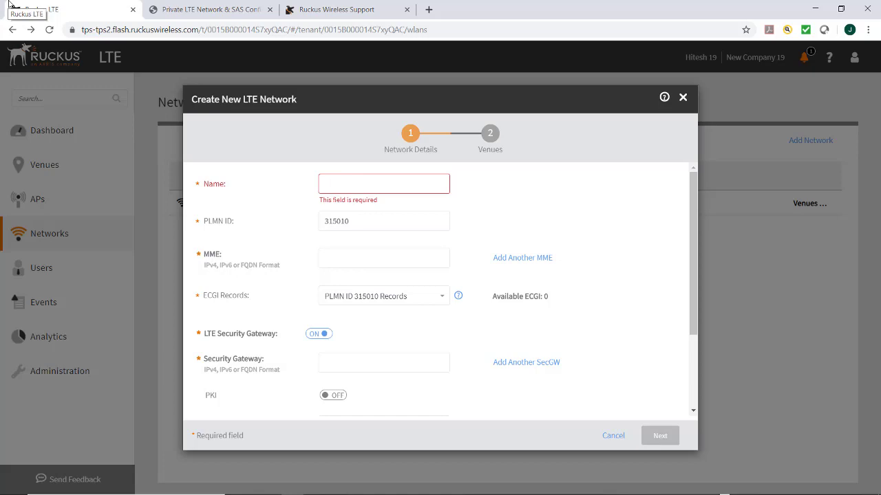
# Find the Ruckus LTE (CBRS) technical documents on the support site and consult the EPC table in the Private LTE Network & SAS Configuration Guide
pyautogui.click(323, 10)
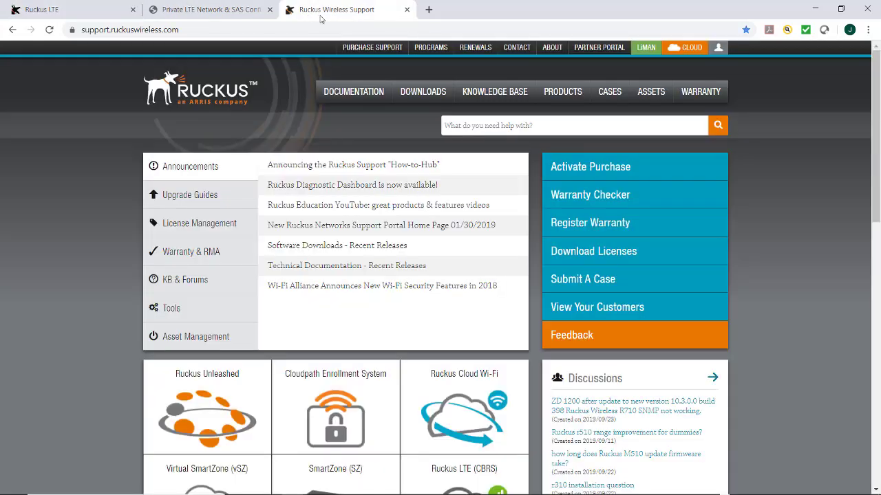
pyautogui.scroll(-3, 323, 155)
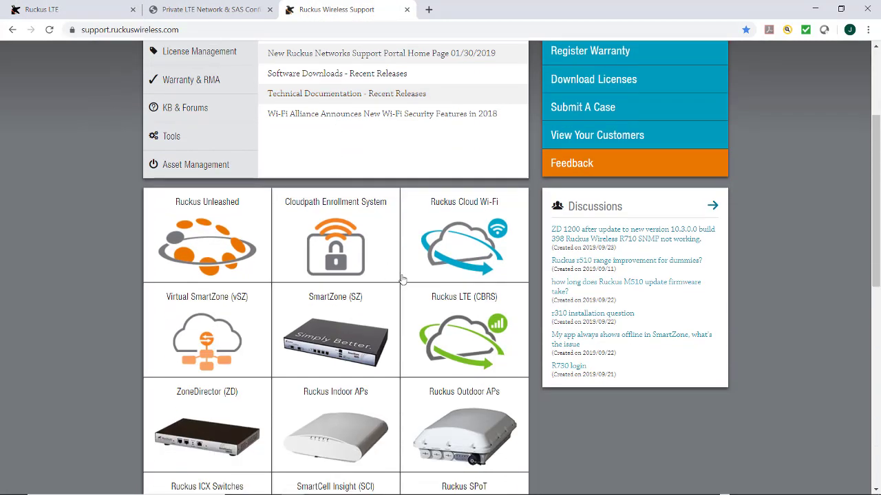
pyautogui.click(465, 323)
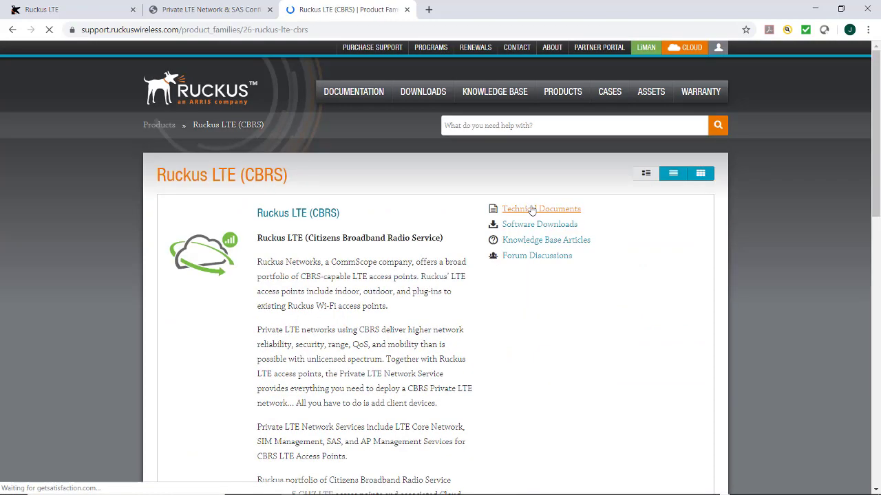
pyautogui.click(531, 211)
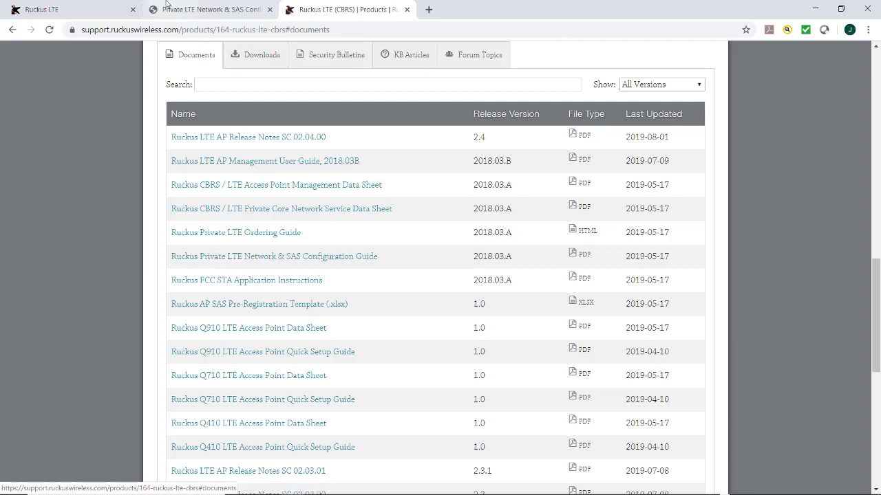
pyautogui.click(194, 10)
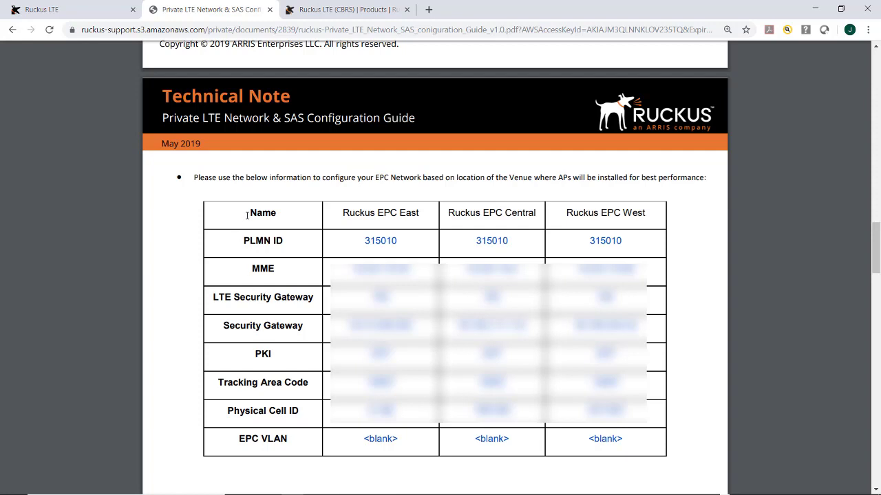
# Return to the Ruckus LTE portal and name the new LTE network Ruckus_EPC_West
pyautogui.click(78, 16)
pyautogui.click(348, 186)
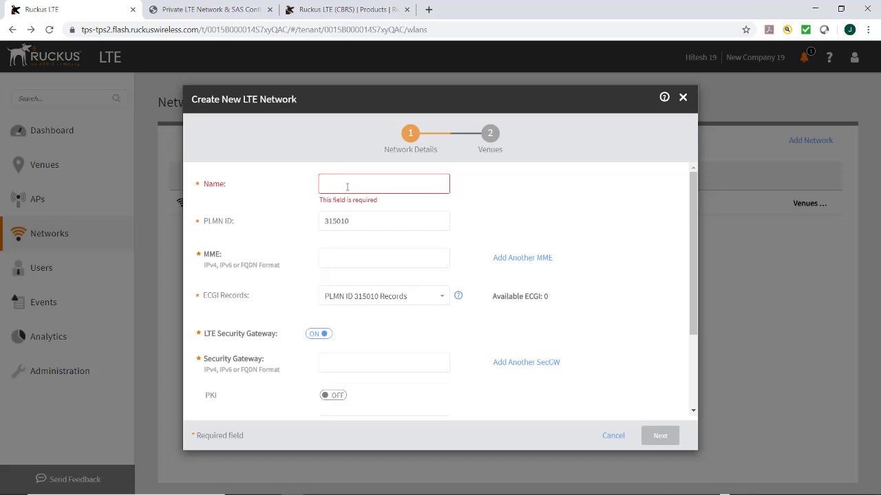
pyautogui.write('Ruckus ')
pyautogui.write('EPC_West')
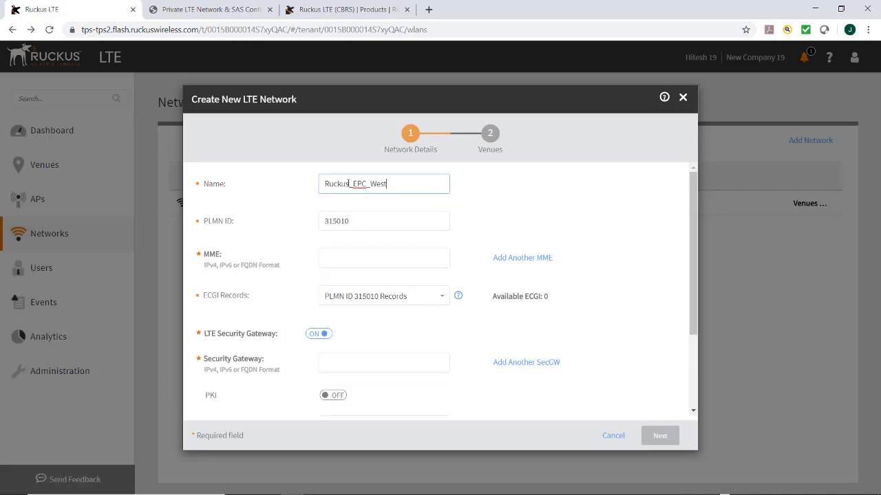
pyautogui.click(364, 221)
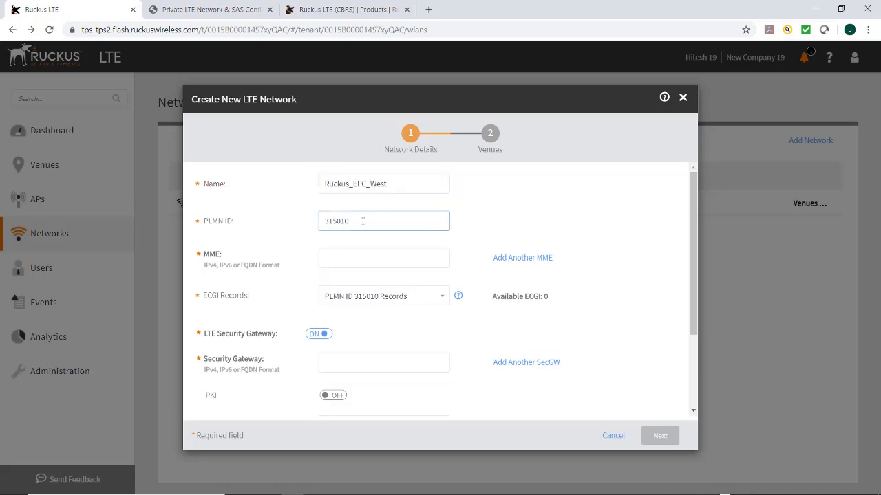
pyautogui.click(368, 192)
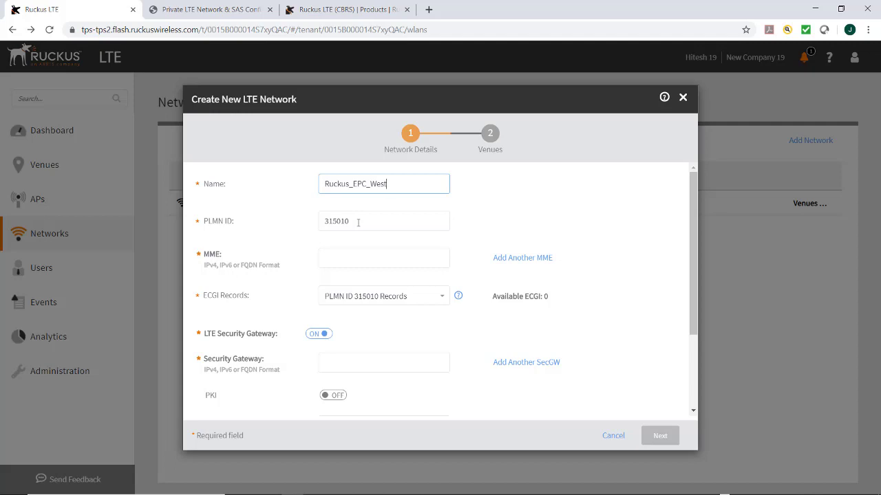
# Enter the Ruckus EPC West MME address from the configuration guide for the new network
pyautogui.click(323, 252)
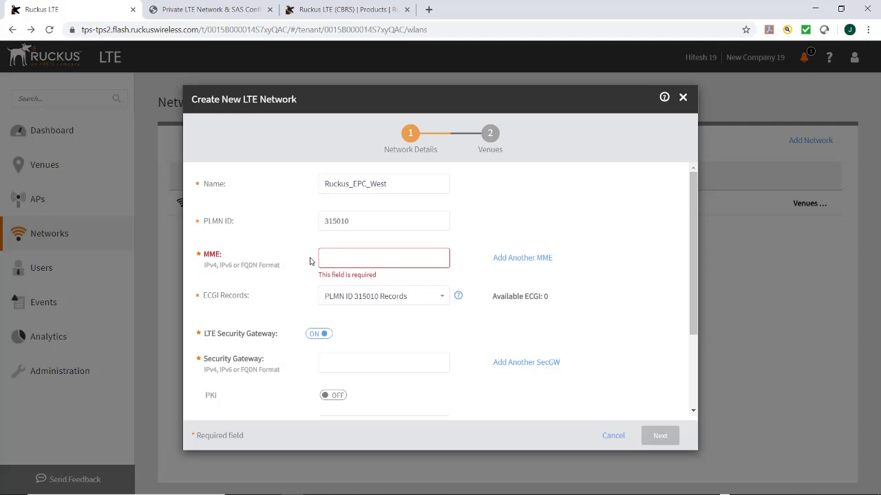
pyautogui.hotkey('ctrl', 'v')
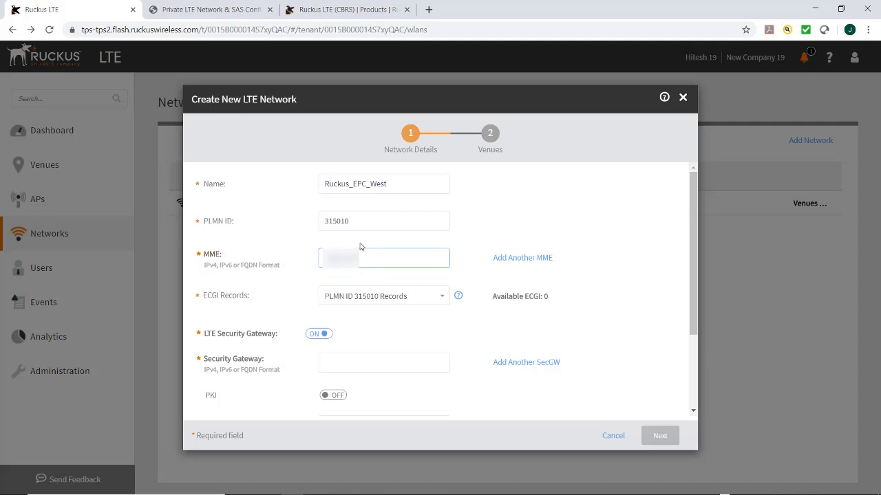
pyautogui.write('65')
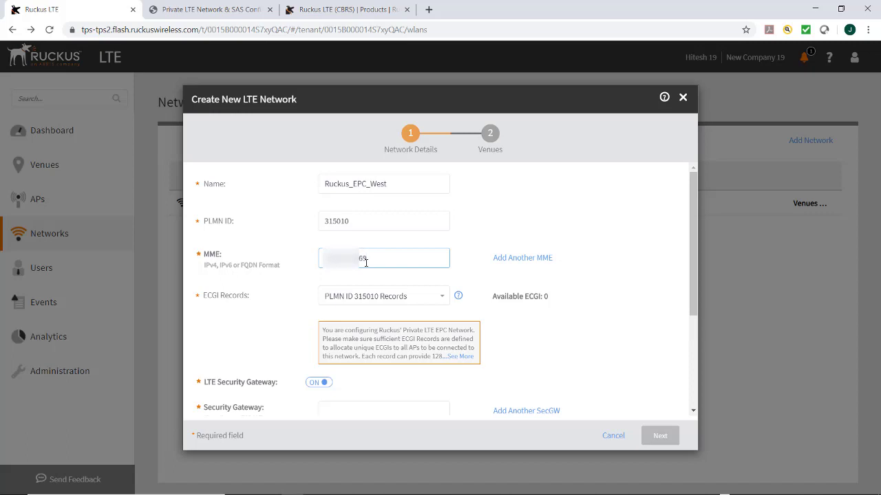
pyautogui.press('BackSpace')
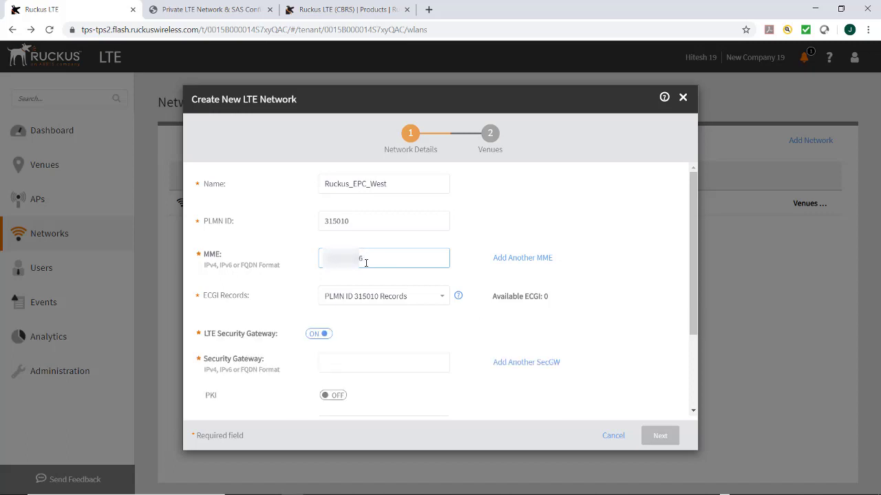
pyautogui.write('5')
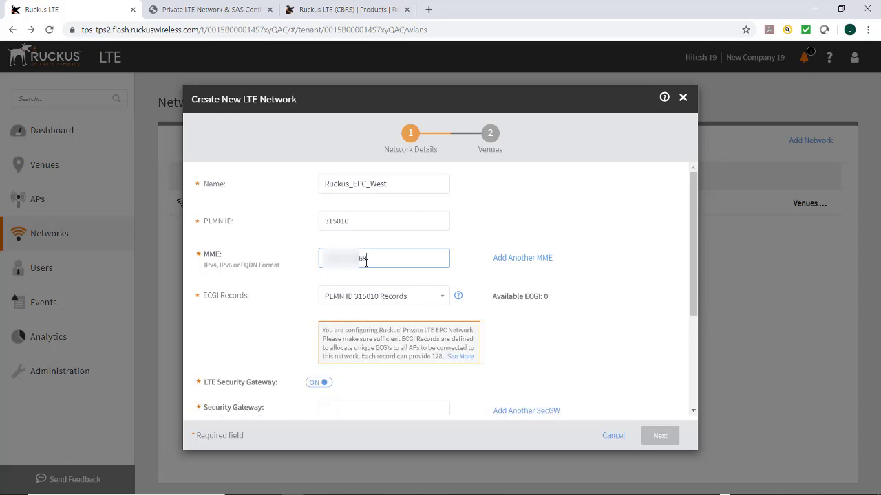
# Assign Record-1 as the ECGI record of the new LTE network
pyautogui.scroll(-1, 411, 281)
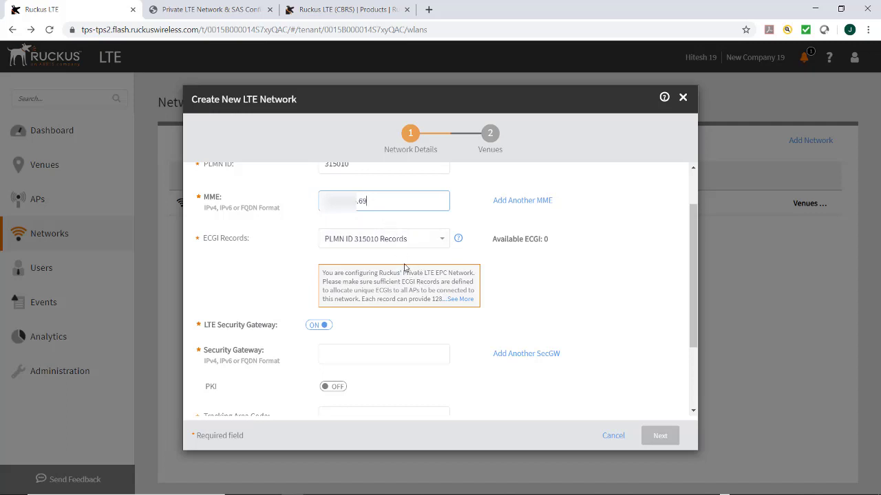
pyautogui.scroll(2, 404, 268)
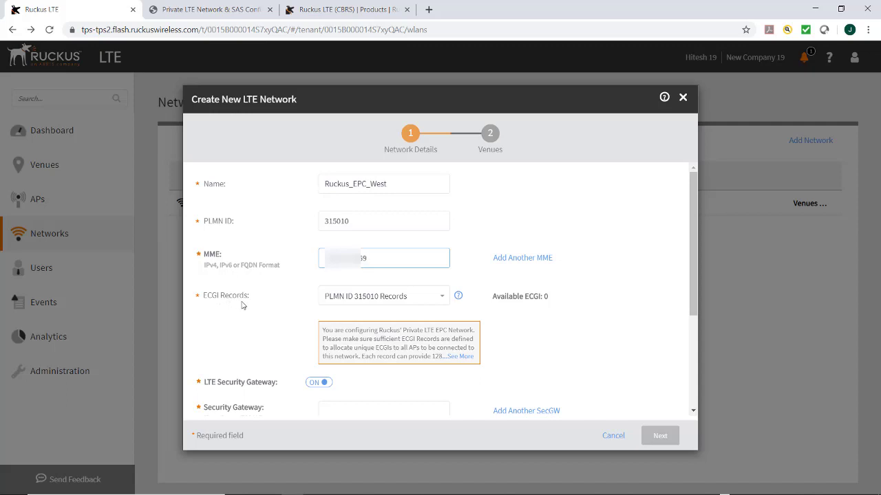
pyautogui.click(441, 296)
pyautogui.scroll(-3, 211, 240)
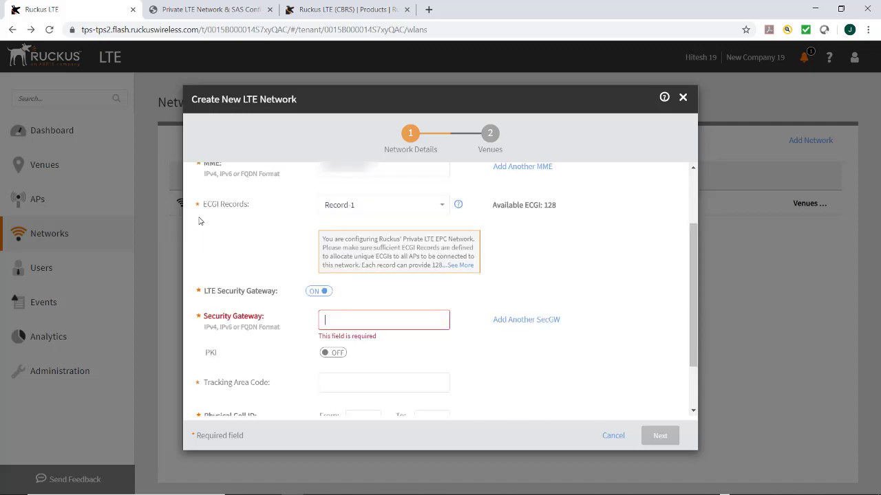
pyautogui.click(436, 209)
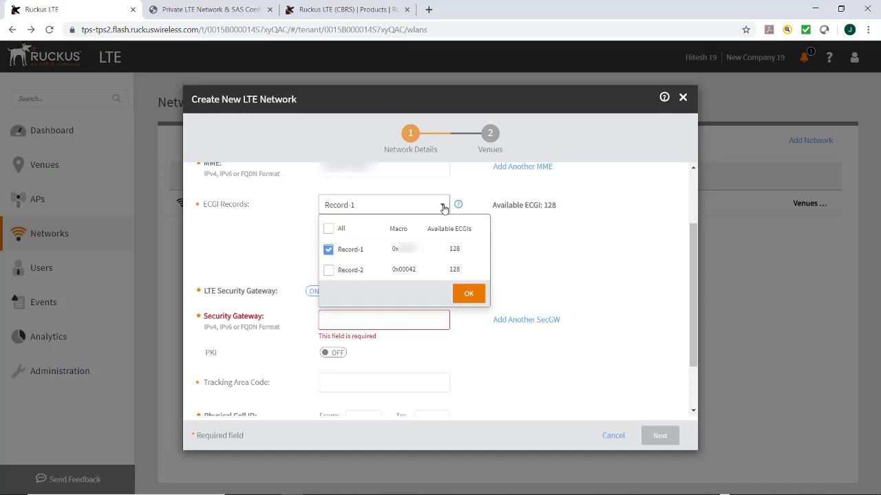
pyautogui.click(466, 296)
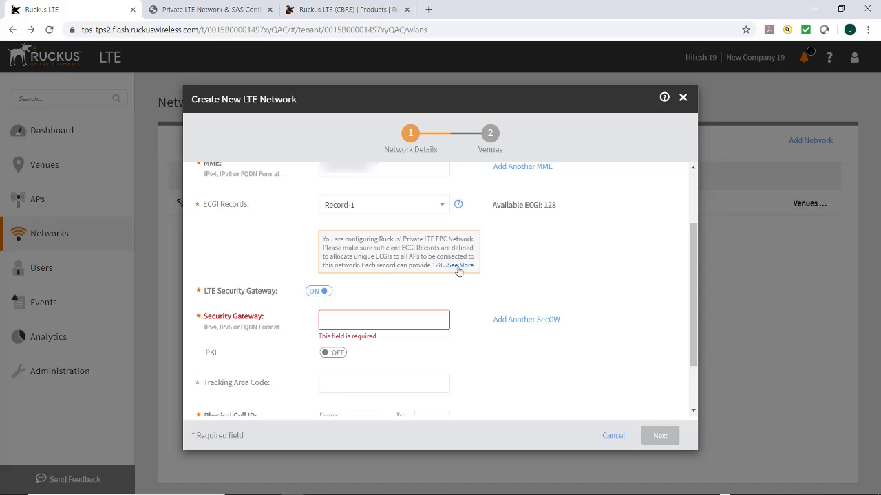
# Read the full note about ECGI records, examine its list of usable Macro eNB IDs, and collapse it again
pyautogui.click(459, 266)
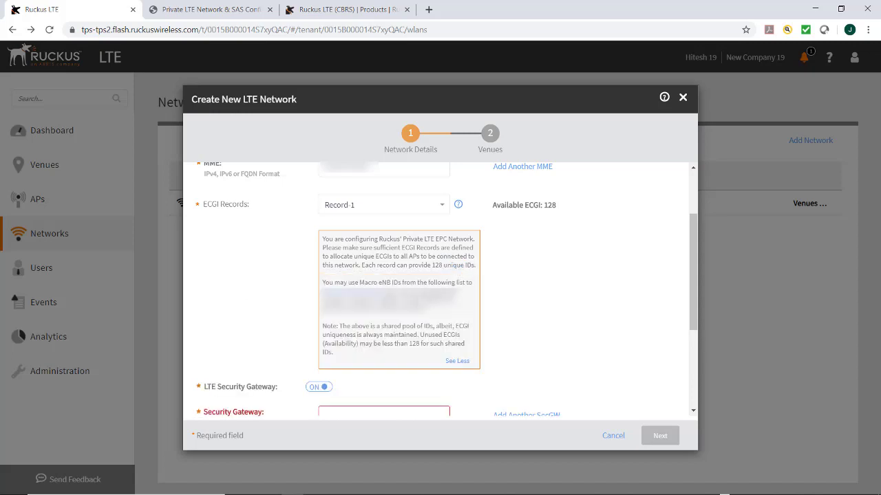
pyautogui.moveTo(428, 284); pyautogui.dragTo(448, 315)
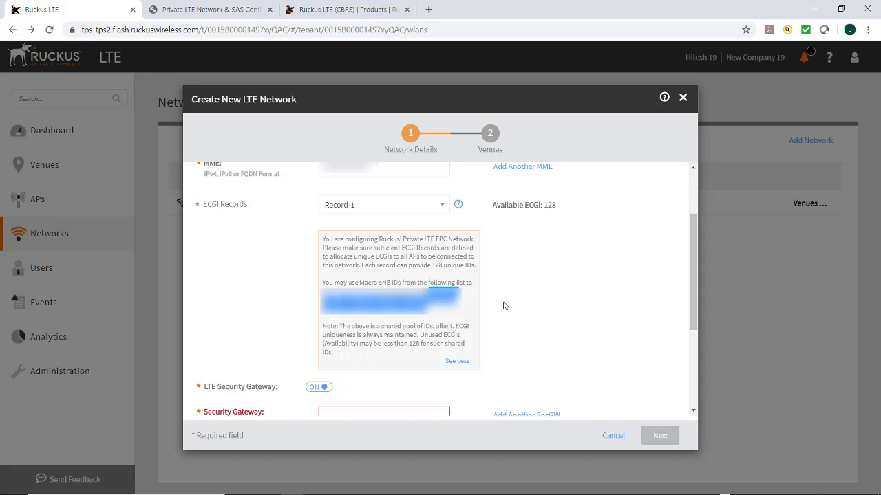
pyautogui.click(456, 362)
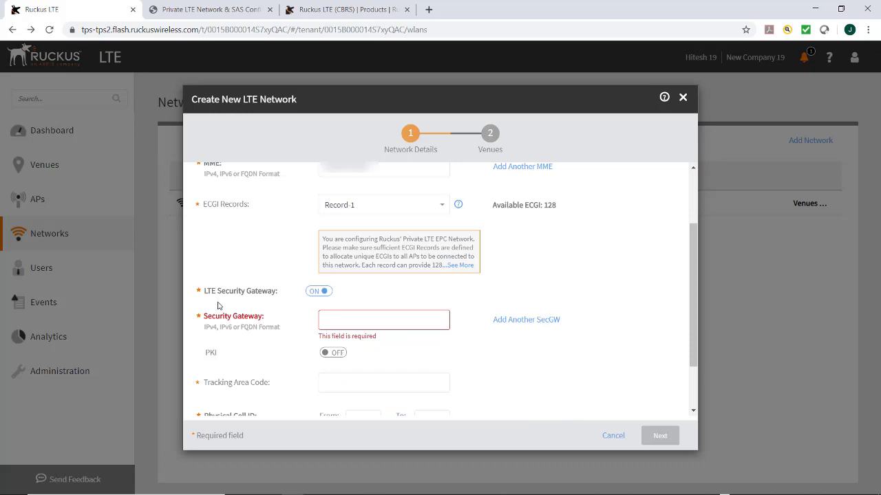
# Fill in the new network's security gateway with the Ruckus EPC West address from the configuration guide
pyautogui.click(331, 321)
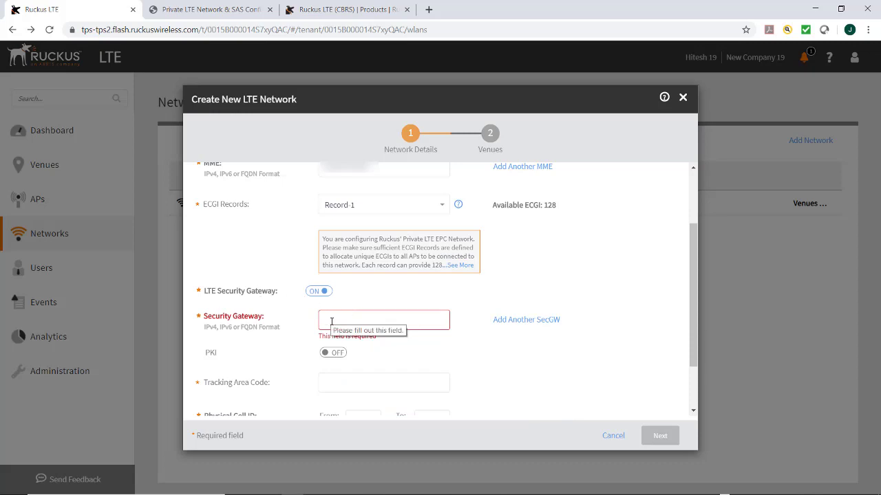
pyautogui.click(213, 14)
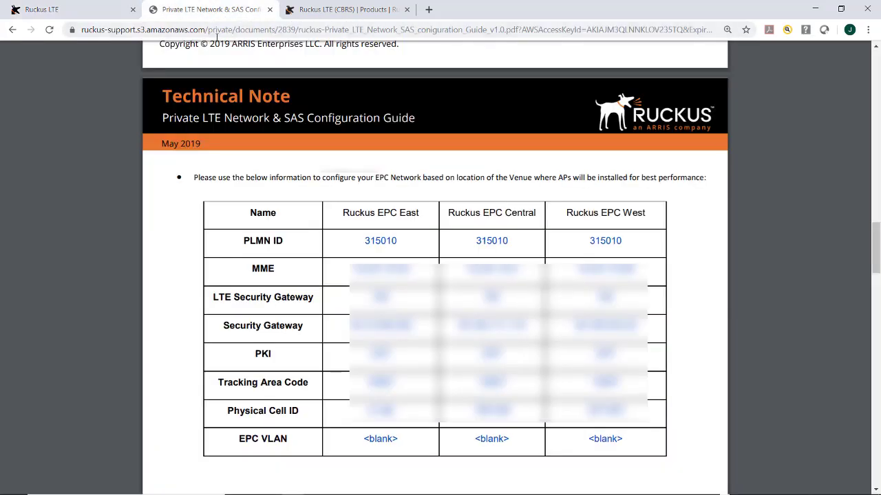
pyautogui.click(92, 14)
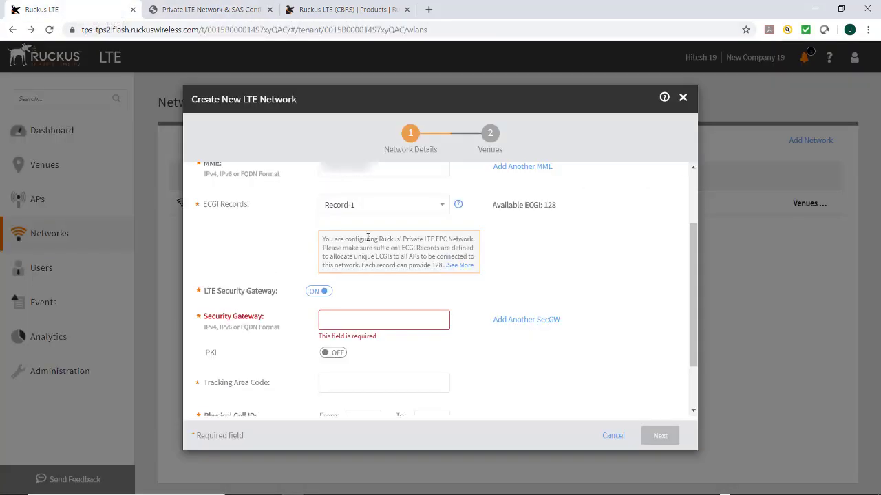
pyautogui.hotkey('ctrl', 'v')
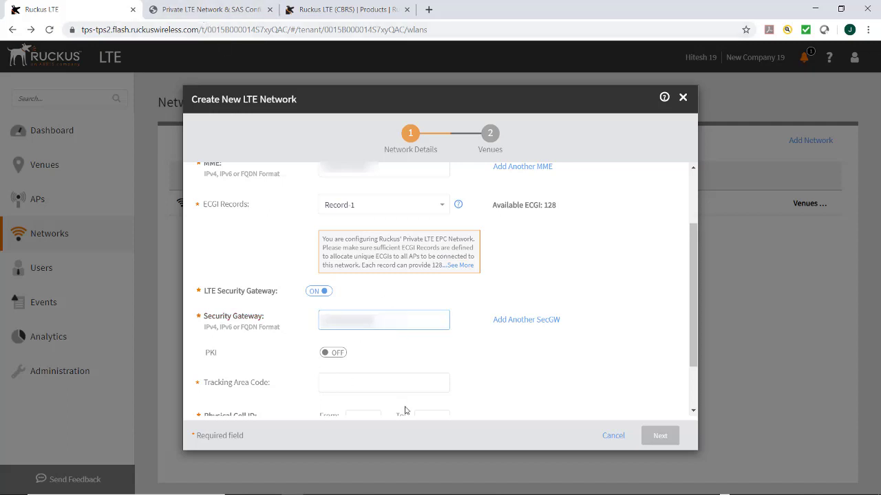
# Enter the tracking area code that the configuration guide gives for Ruckus EPC West
pyautogui.scroll(-1, 474, 366)
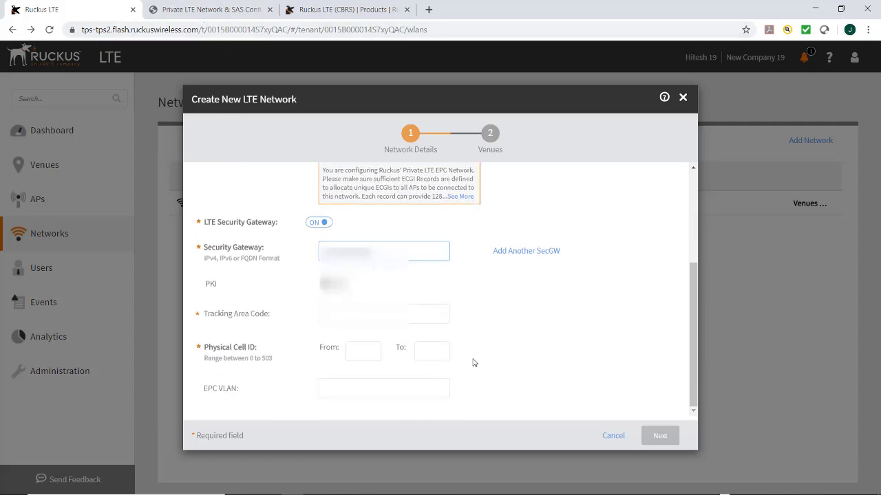
pyautogui.click(332, 316)
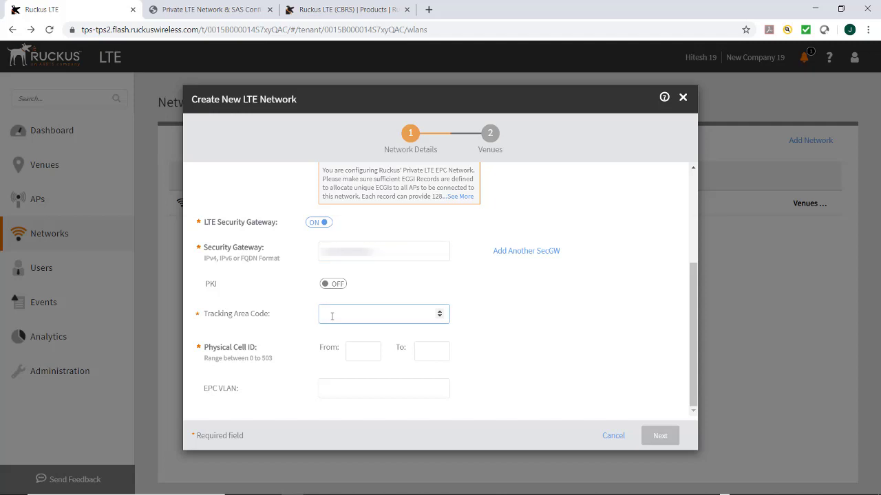
pyautogui.write('1001')
pyautogui.click(513, 340)
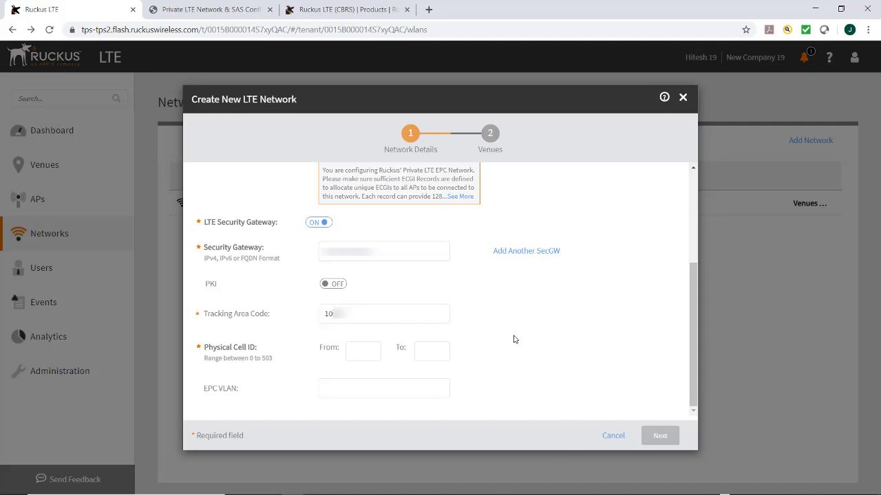
# Set the Physical Cell ID range to the Ruckus EPC West values from the guide, ending at 503
pyautogui.click(363, 352)
pyautogui.write('1')
pyautogui.press('Tab')
pyautogui.write('503')
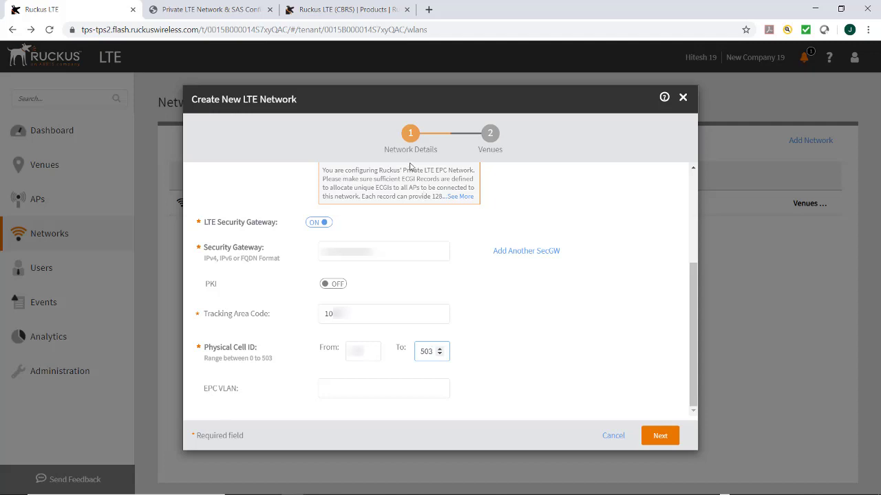
# Continue to the venue selection, activate the network for the Ahwahnee, California venue, and create the network
pyautogui.click(662, 445)
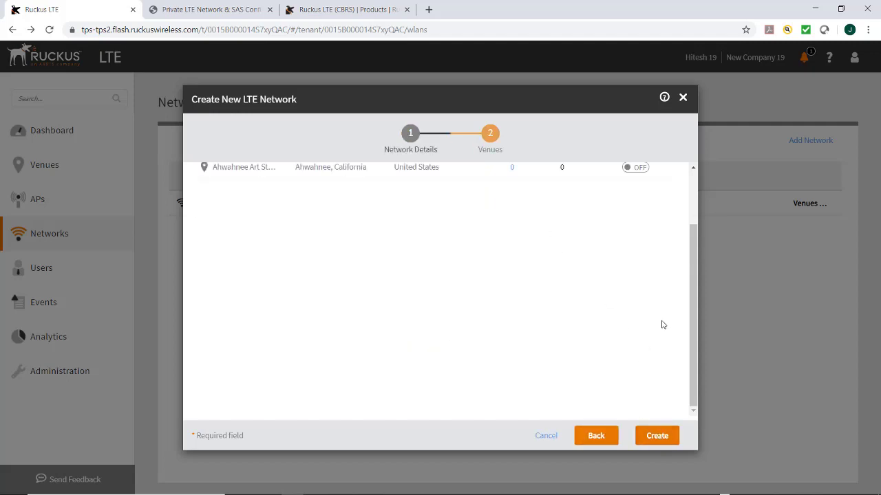
pyautogui.scroll(2, 661, 199)
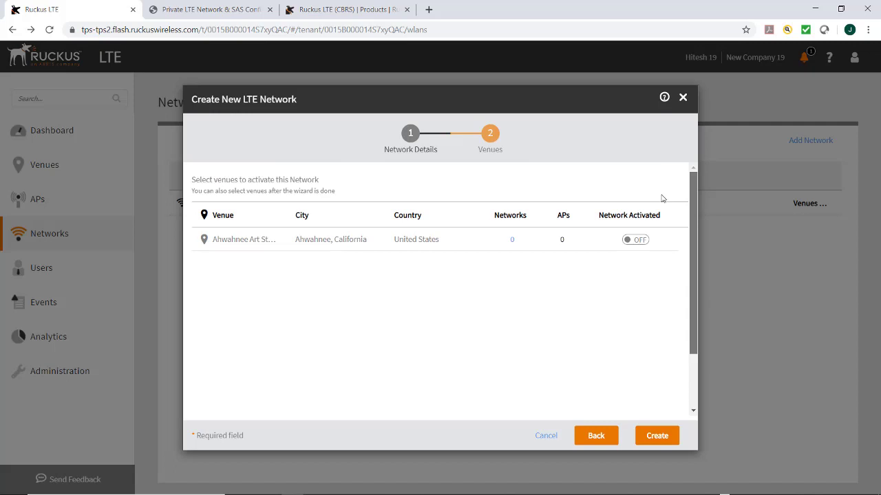
pyautogui.click(635, 240)
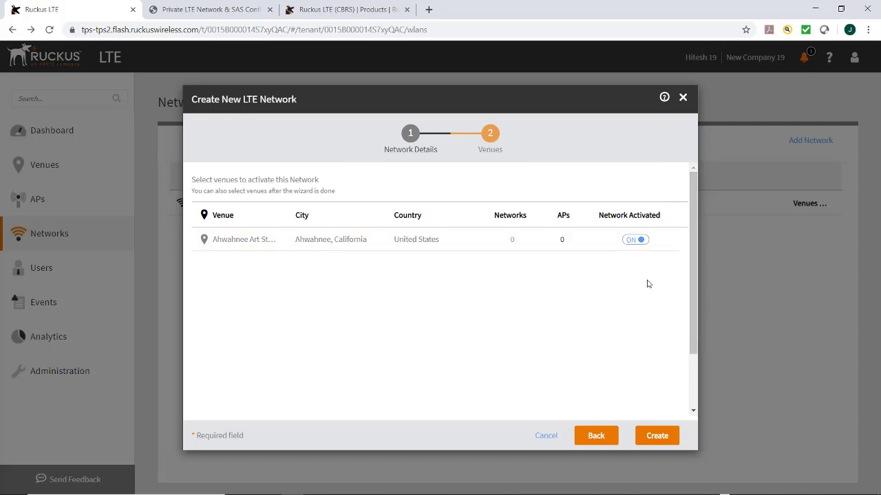
pyautogui.click(656, 438)
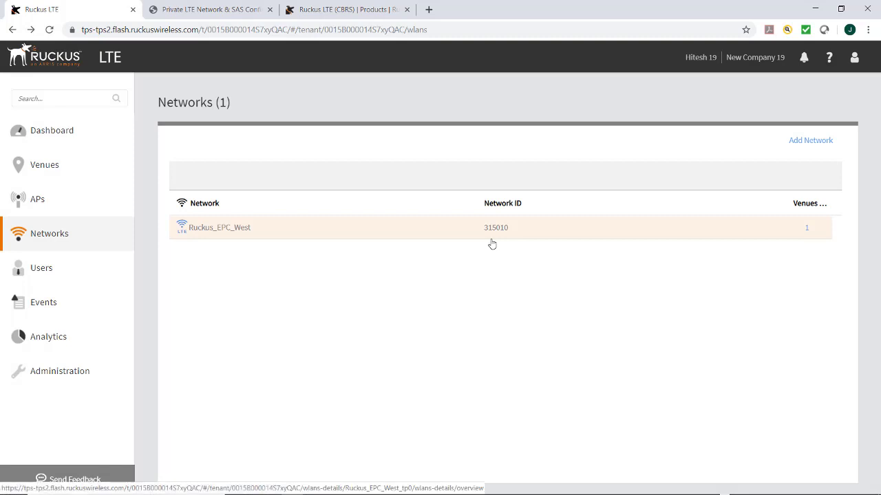
# Review the Ruckus_EPC_West network's overview and its editable details, leaving the edit form without saving
pyautogui.click(205, 228)
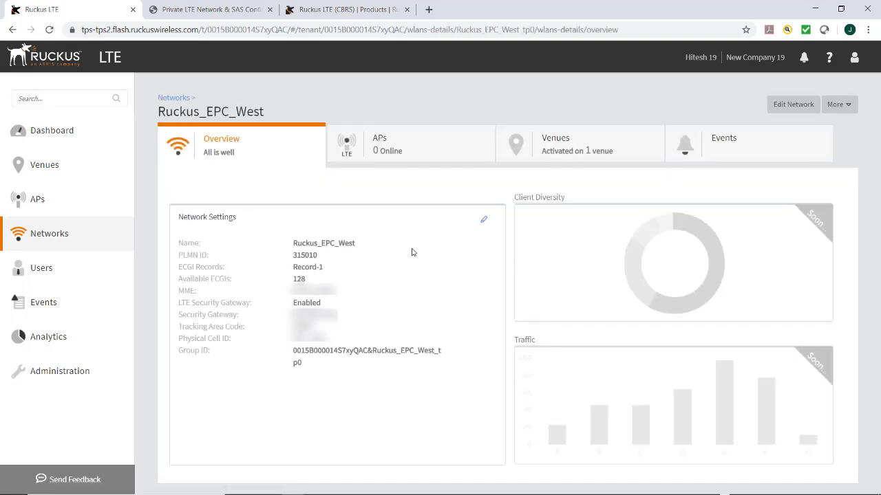
pyautogui.click(793, 106)
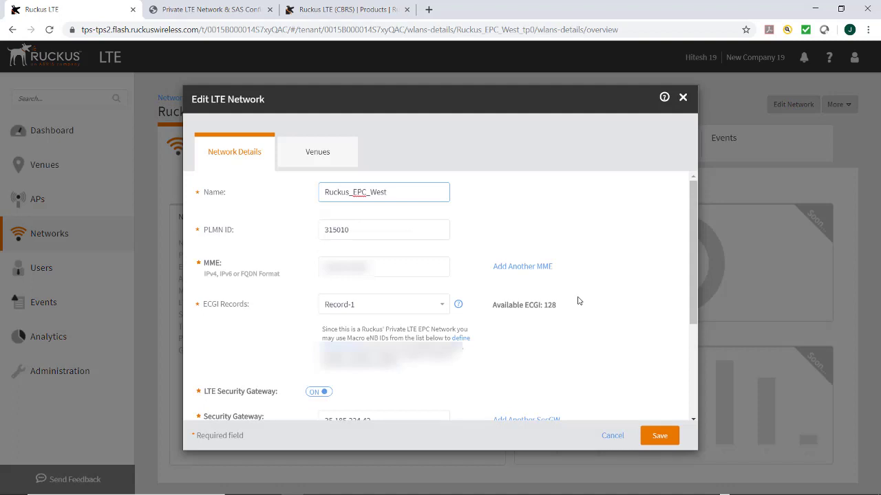
pyautogui.click(603, 437)
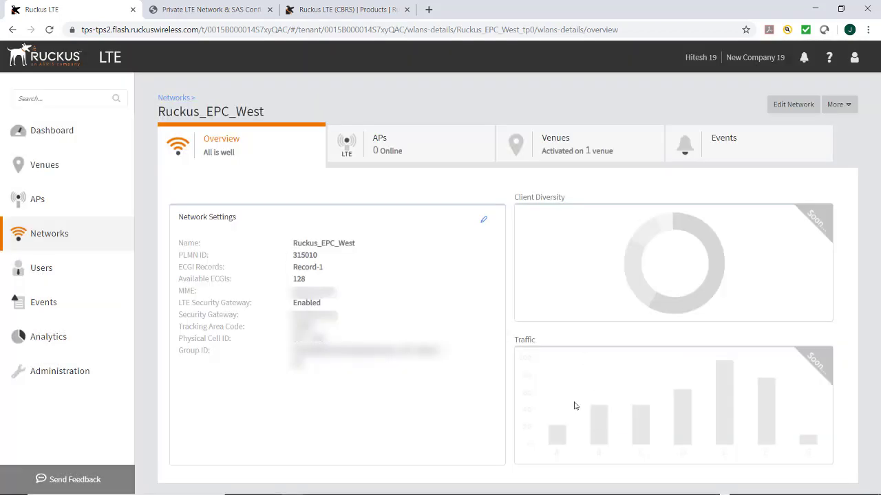